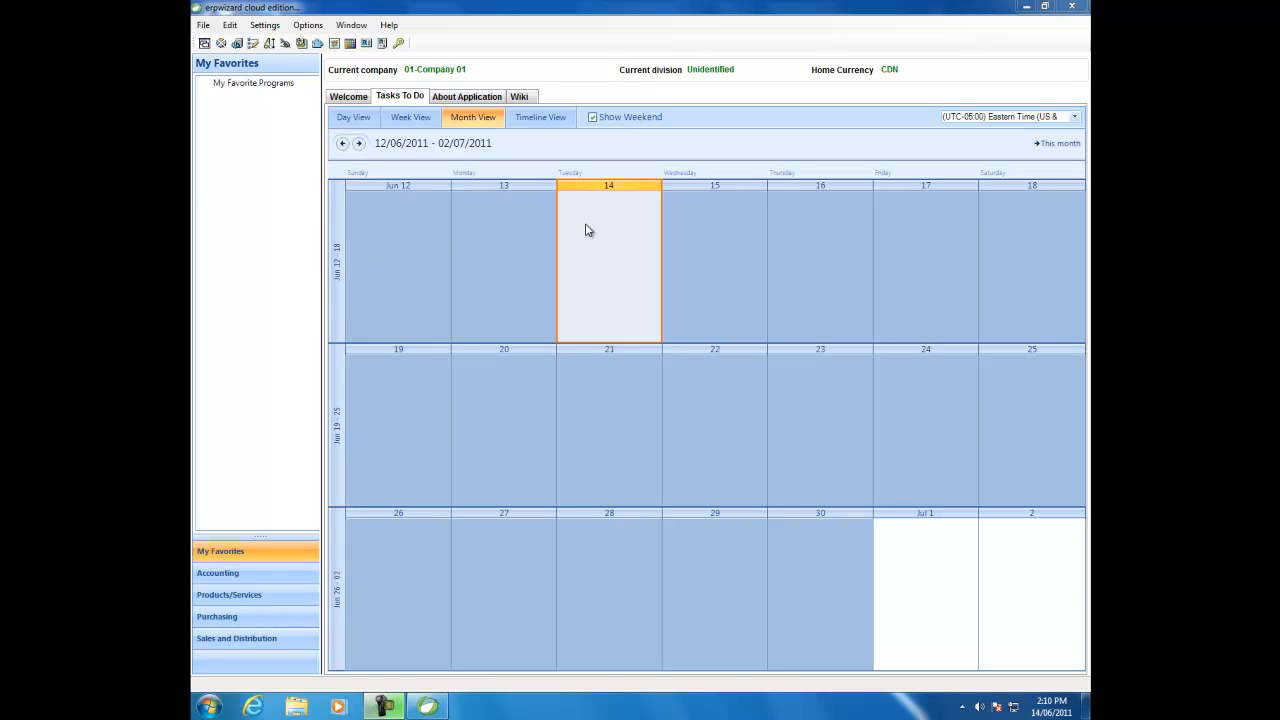
# Open Users maintenance from the application settings and start a new user record
pyautogui.click(263, 28)
pyautogui.click(268, 78)
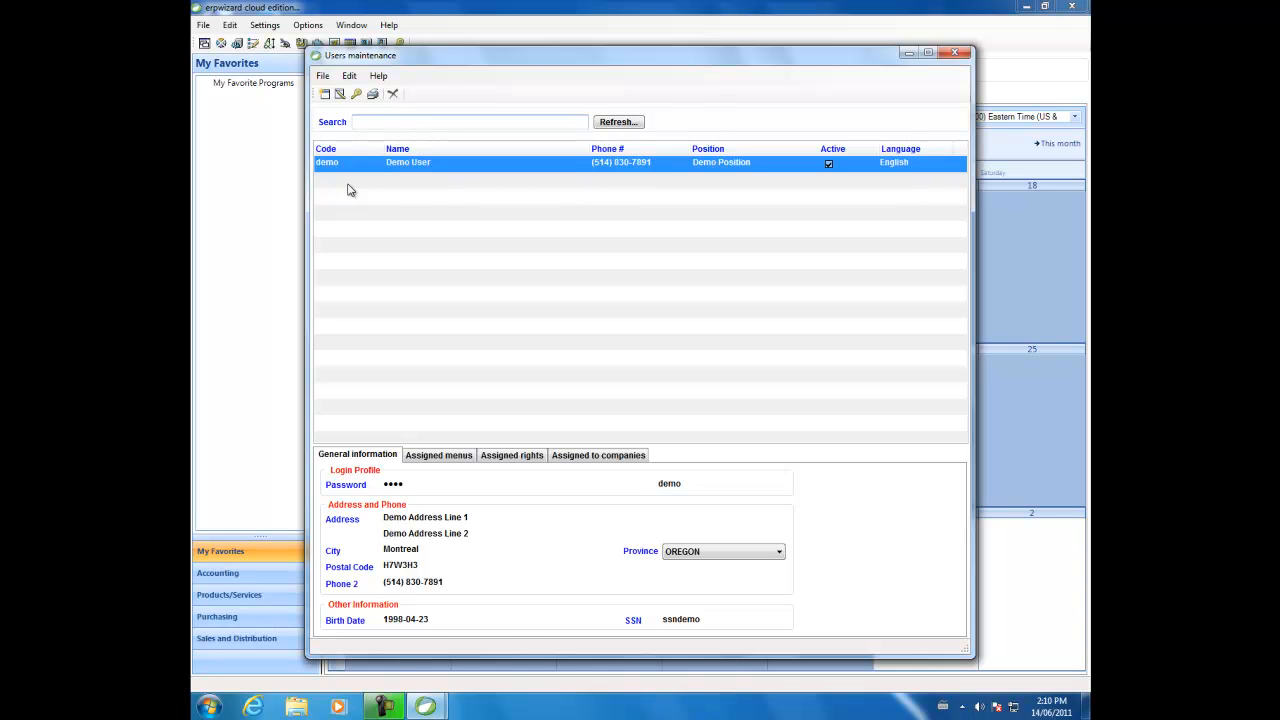
pyautogui.rightClick(388, 210)
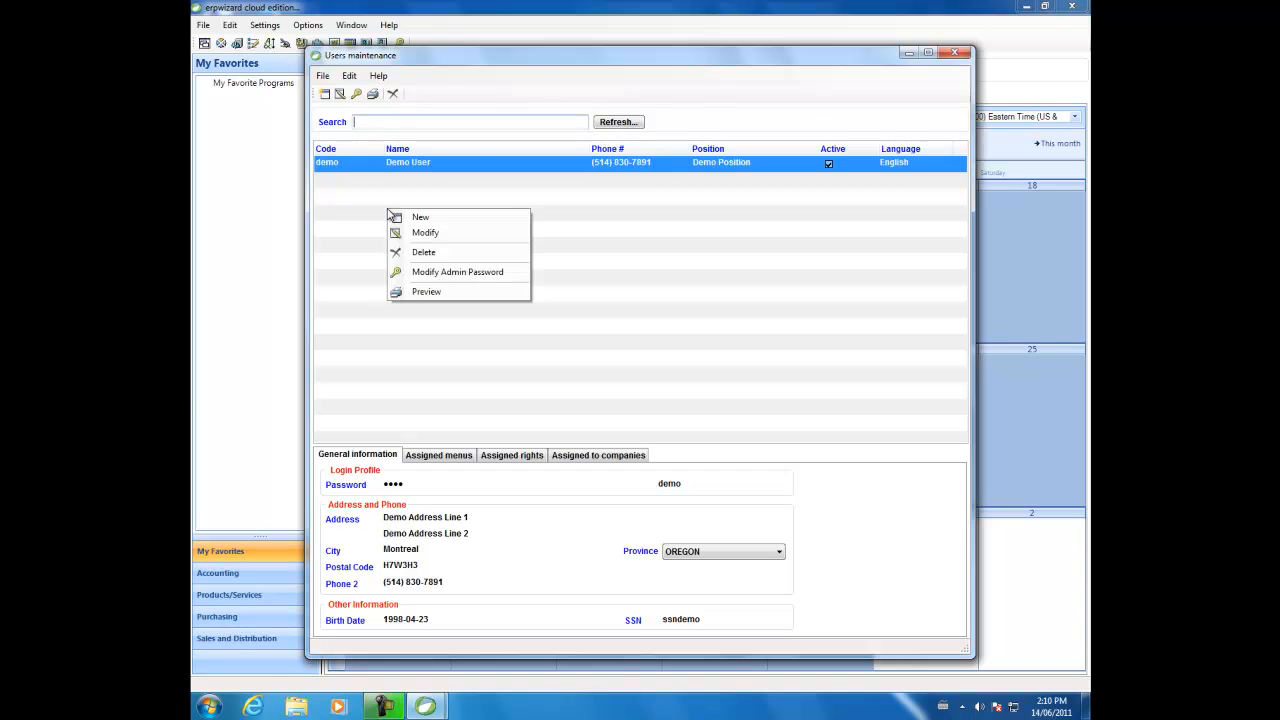
pyautogui.click(352, 77)
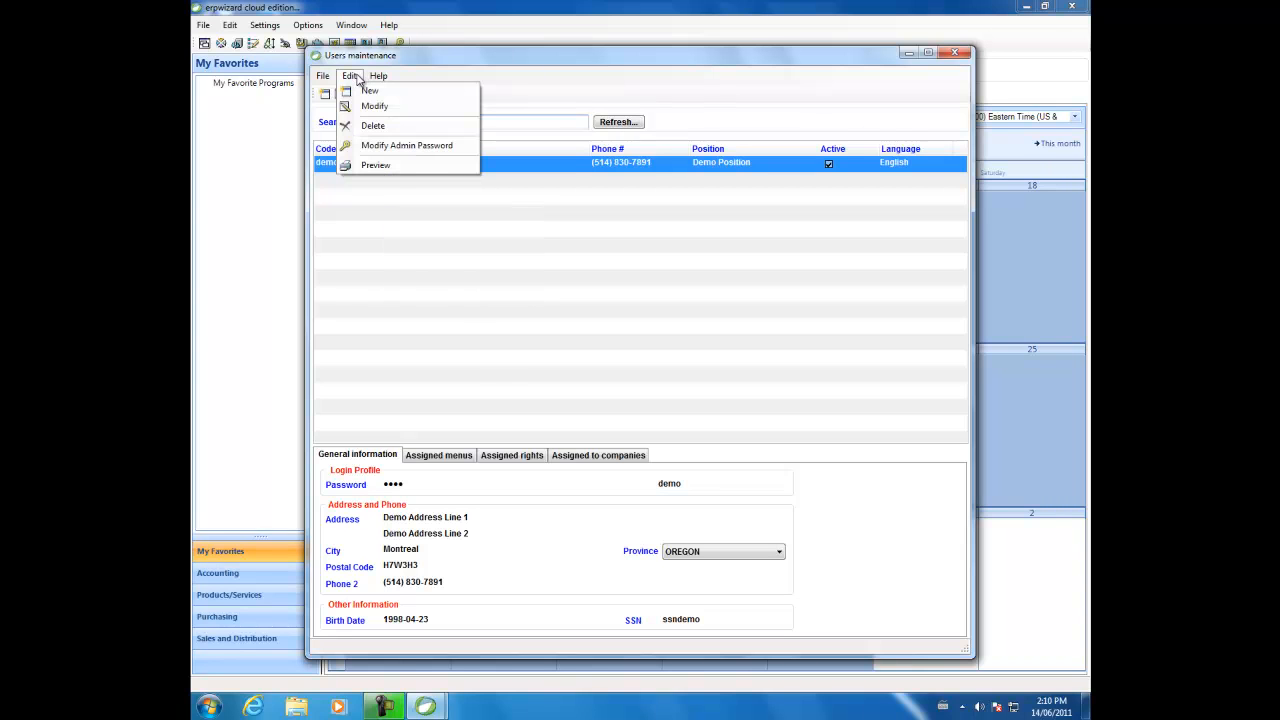
pyautogui.click(377, 208)
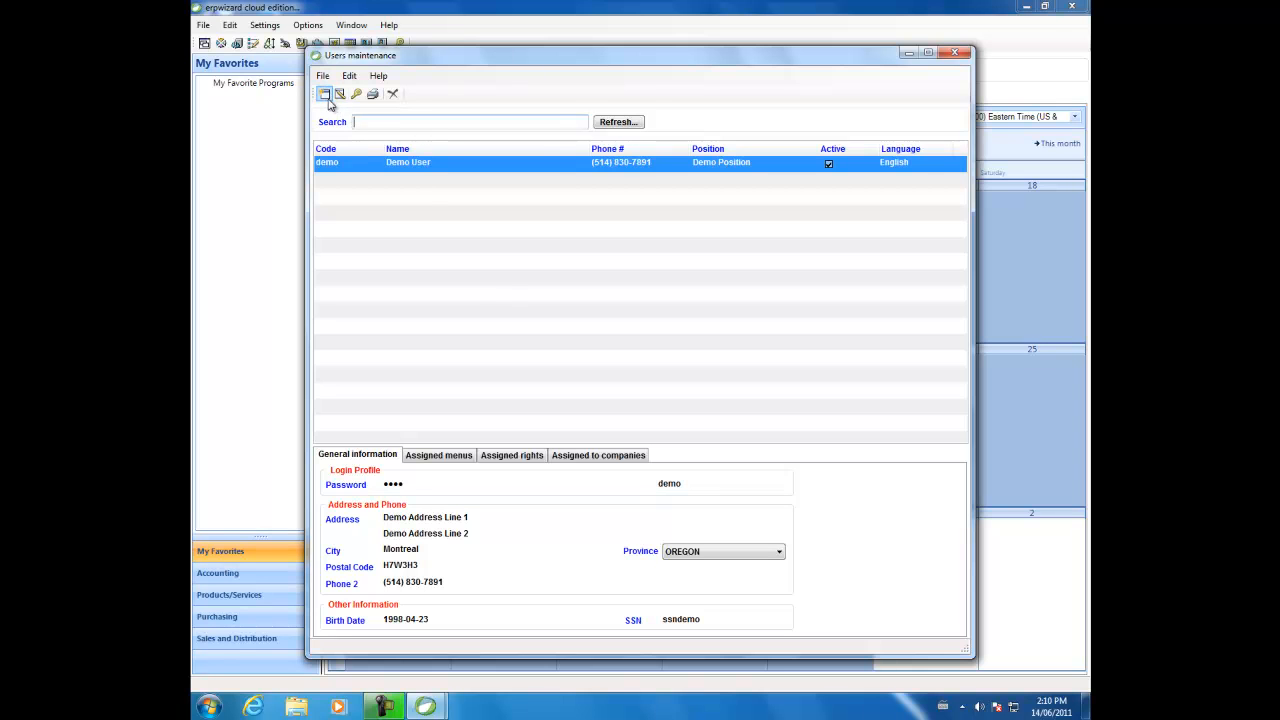
pyautogui.click(325, 94)
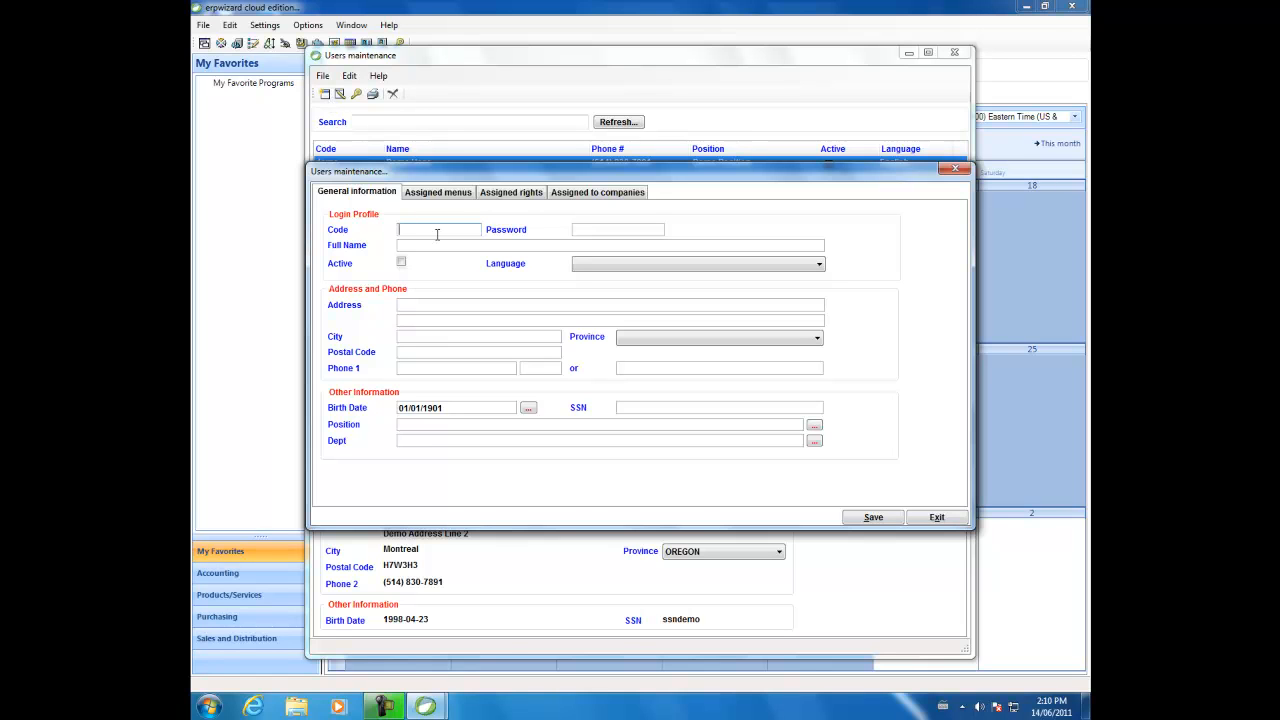
# Enter the login code test, fill in the account password, and set the full name to TEST USER
pyautogui.write('test')
pyautogui.press('Tab')
pyautogui.write('test')
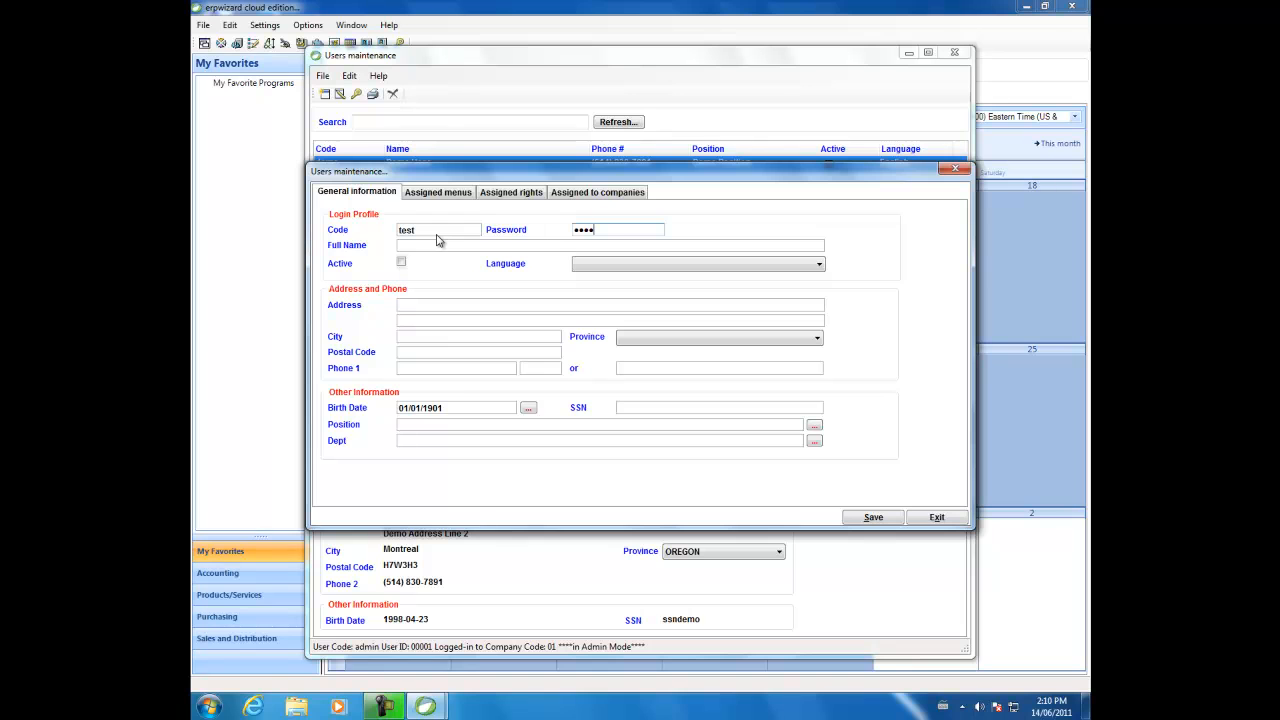
pyautogui.press('Tab')
pyautogui.write('TEST USER')
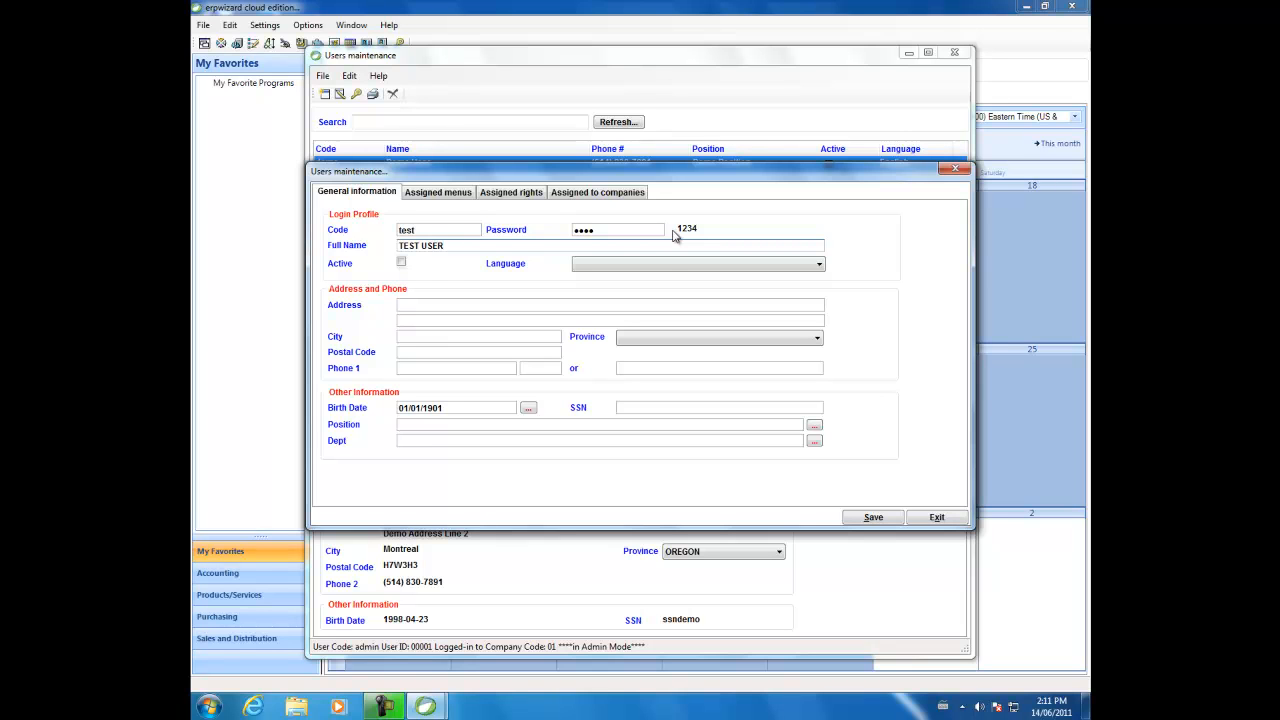
# Mark the new user as active and set the language to English
pyautogui.click(401, 262)
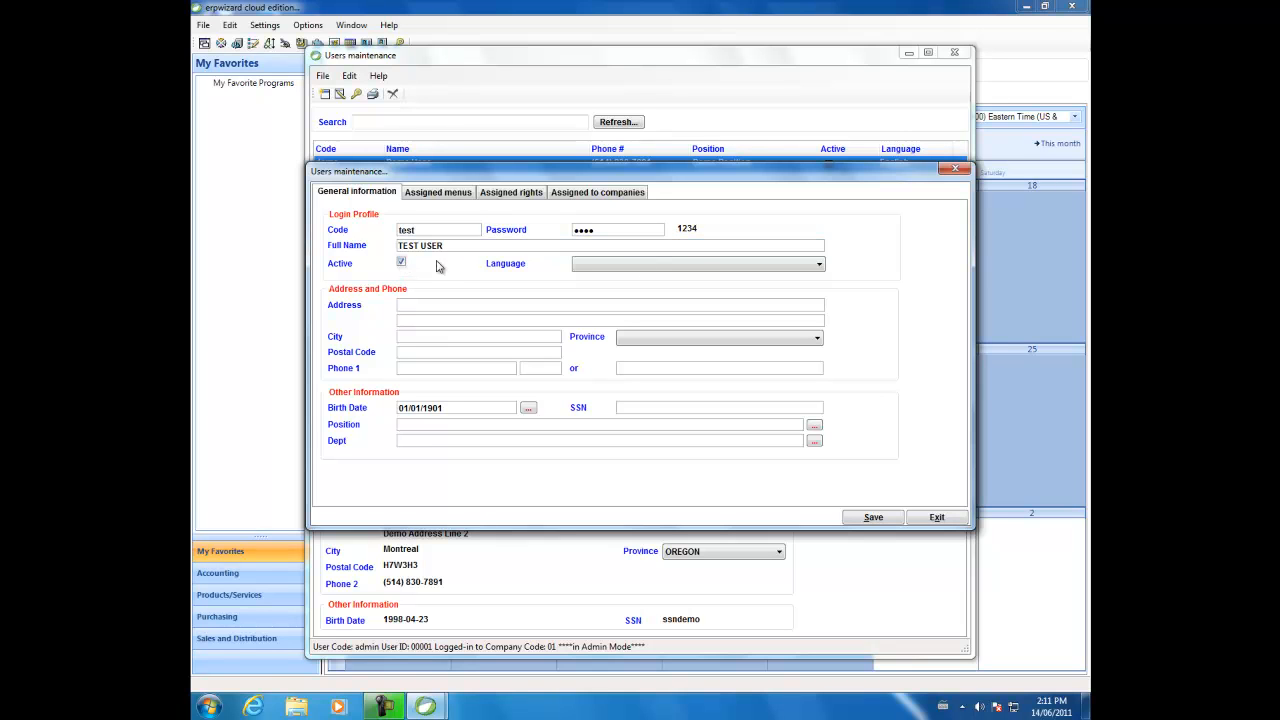
pyautogui.click(686, 265)
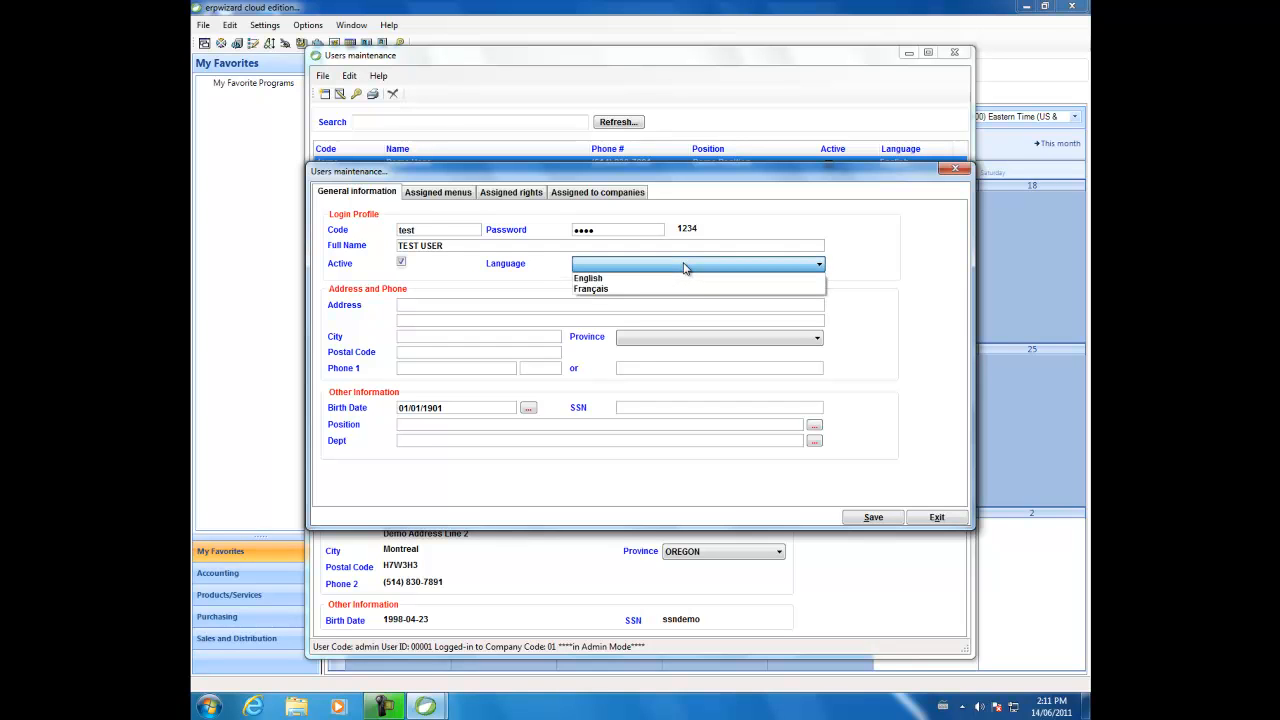
pyautogui.click(682, 278)
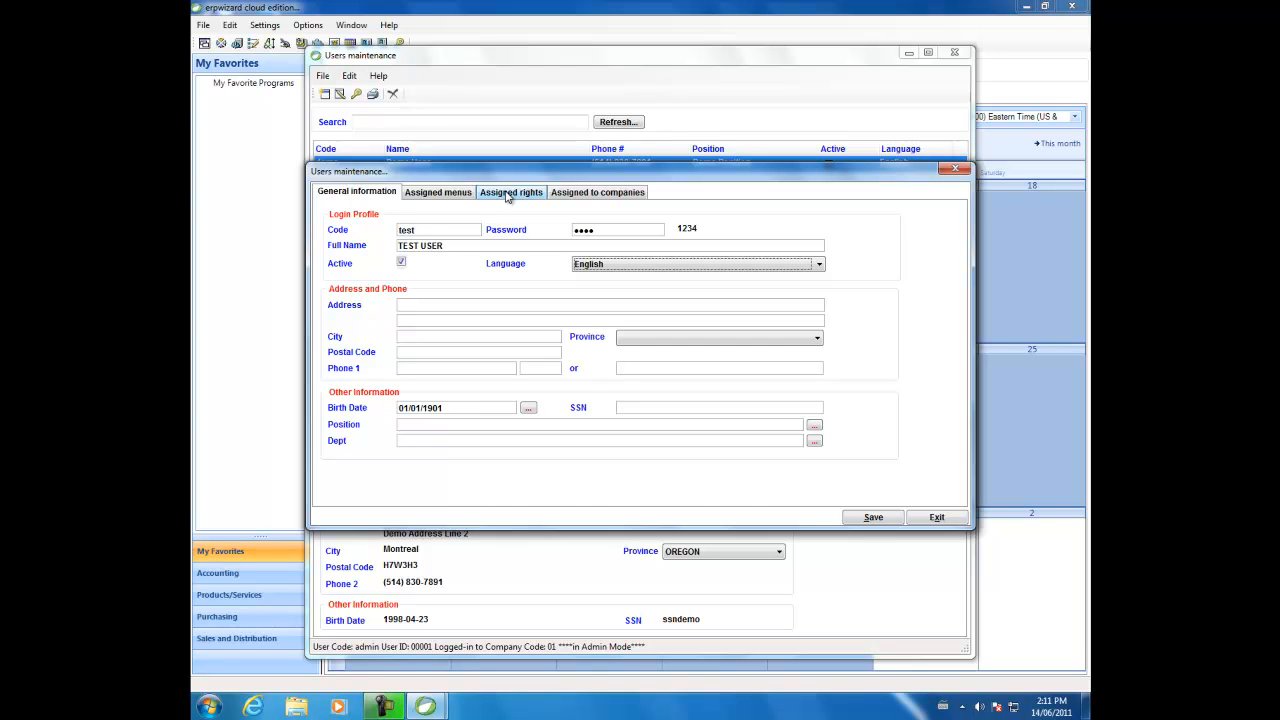
# Assign the user the Master tables and Entries and Processing submenu groups of the Products/Services category
pyautogui.click(455, 193)
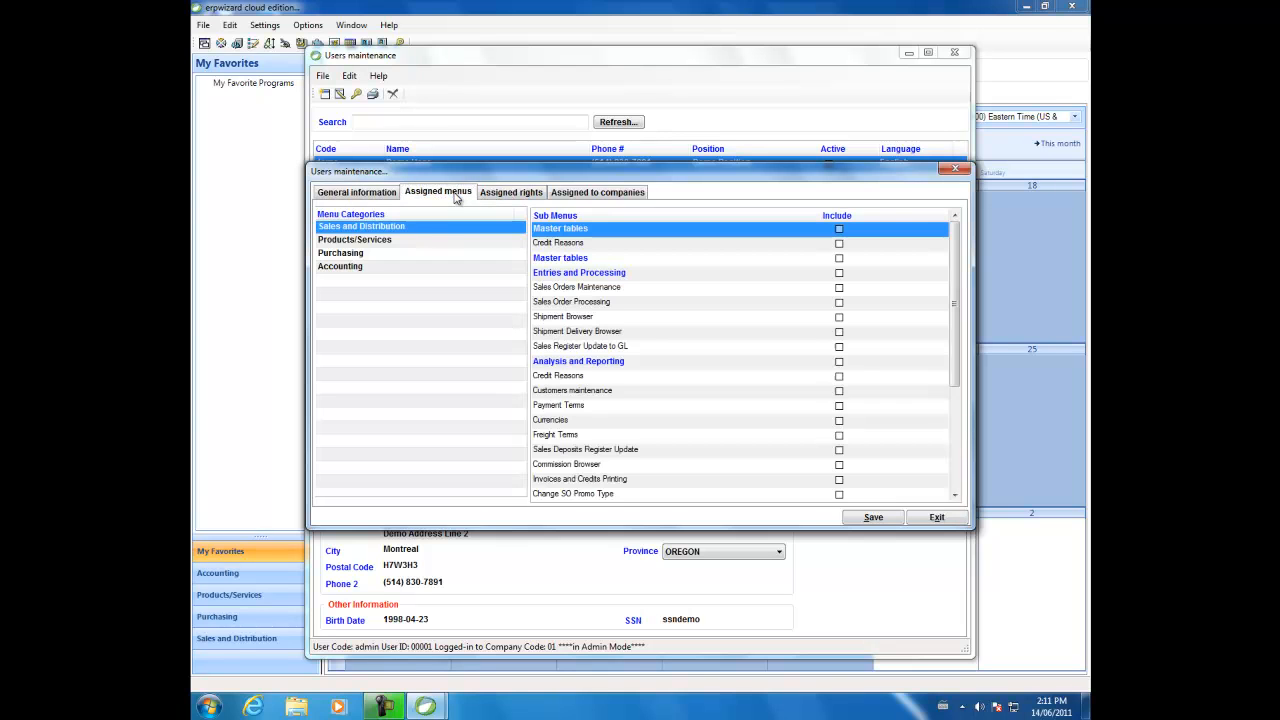
pyautogui.click(430, 244)
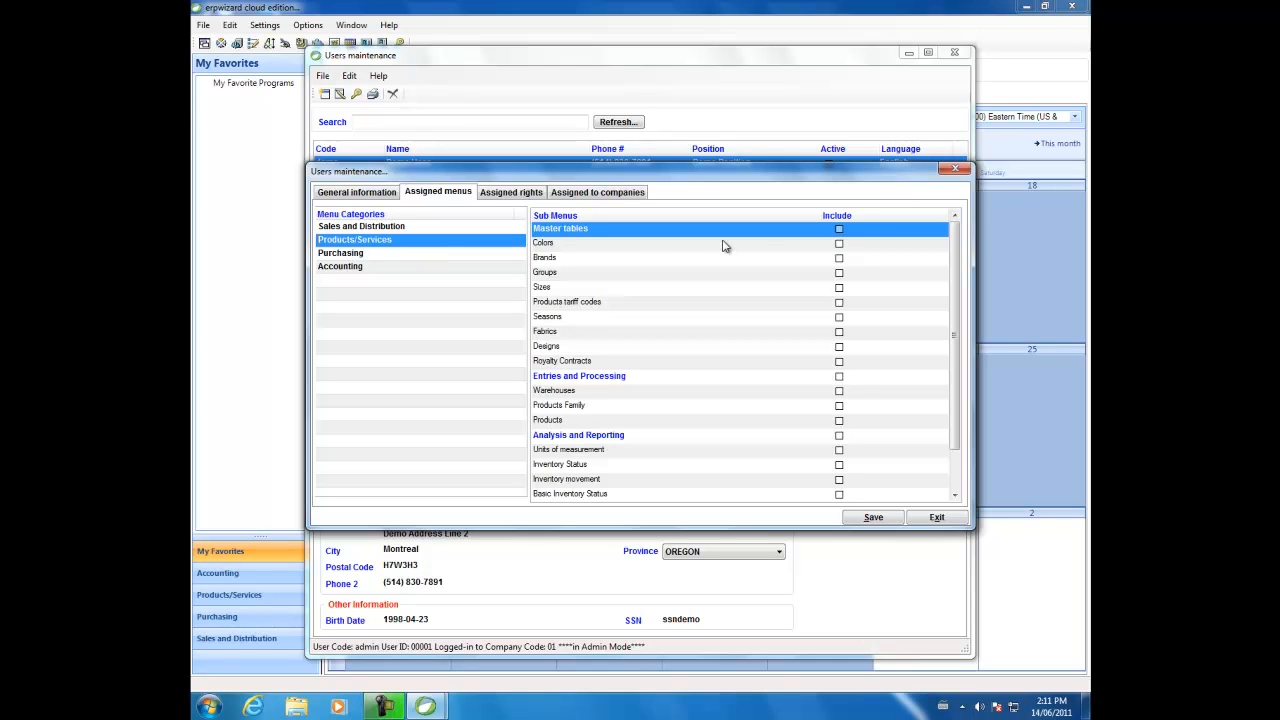
pyautogui.click(839, 229)
pyautogui.click(800, 385)
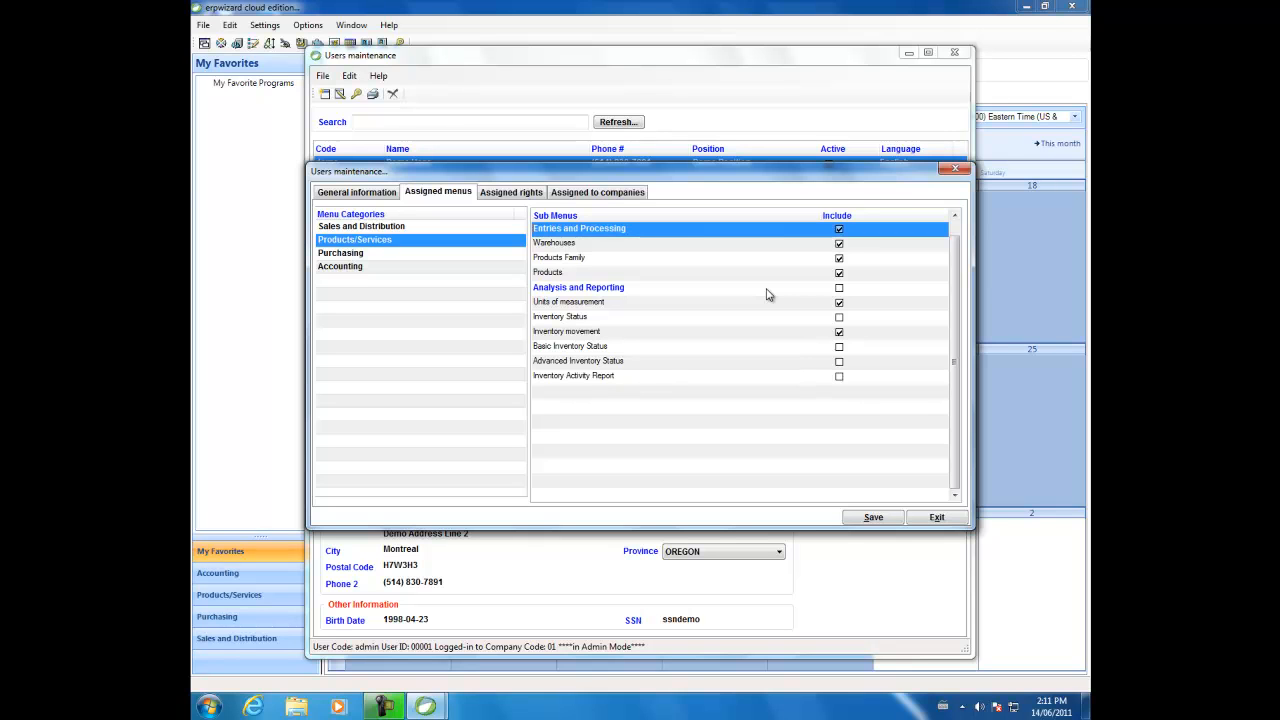
# Exclude Warehouses and Products Family from the user's assigned Products/Services menus
pyautogui.click(839, 245)
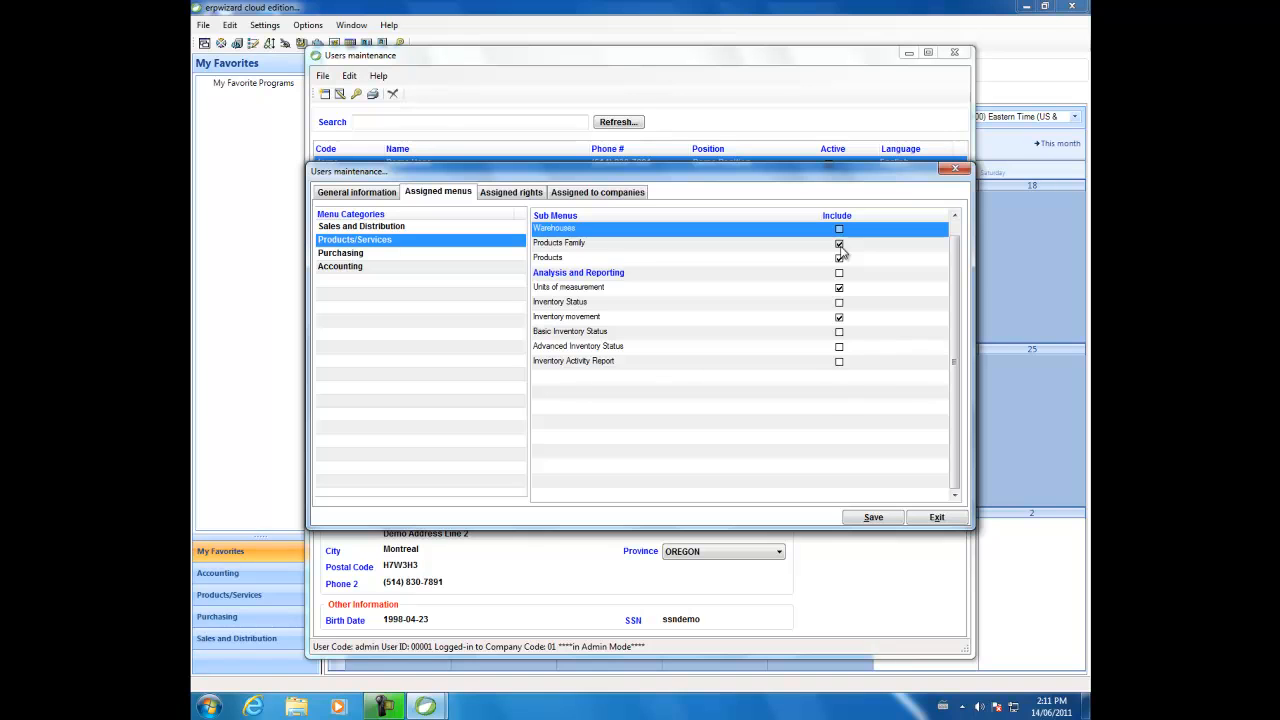
pyautogui.click(814, 251)
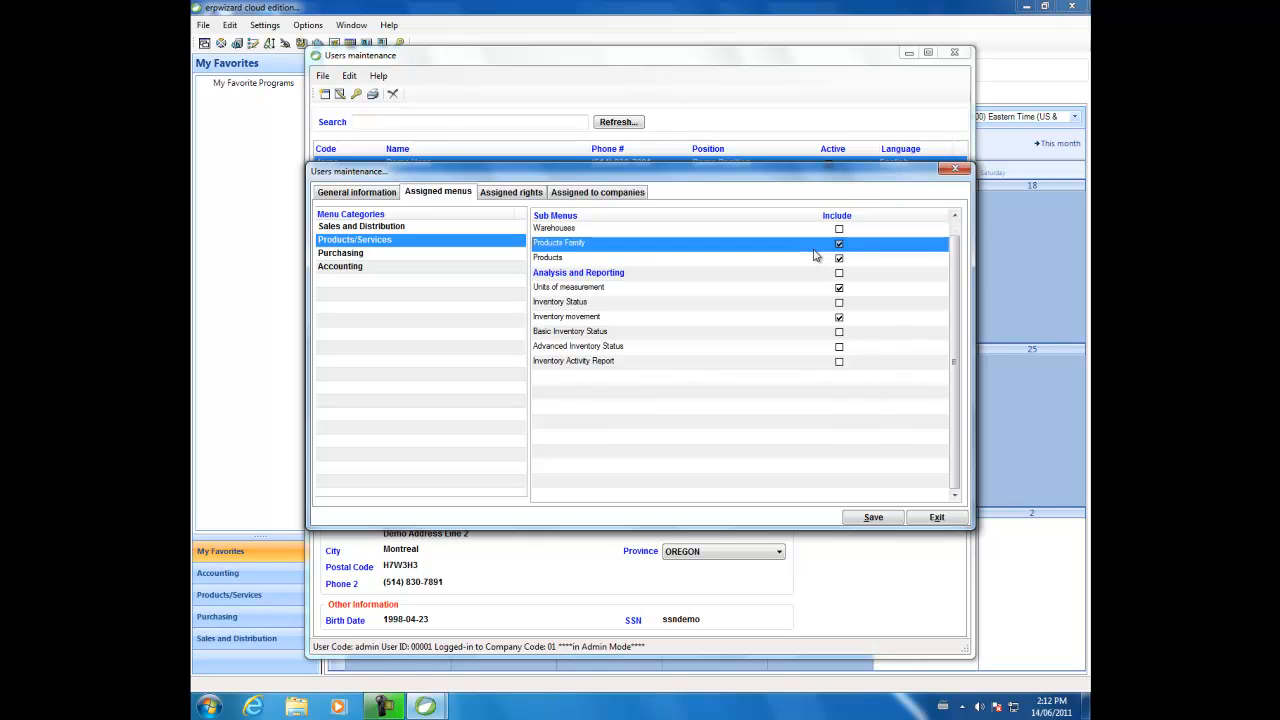
pyautogui.click(814, 252)
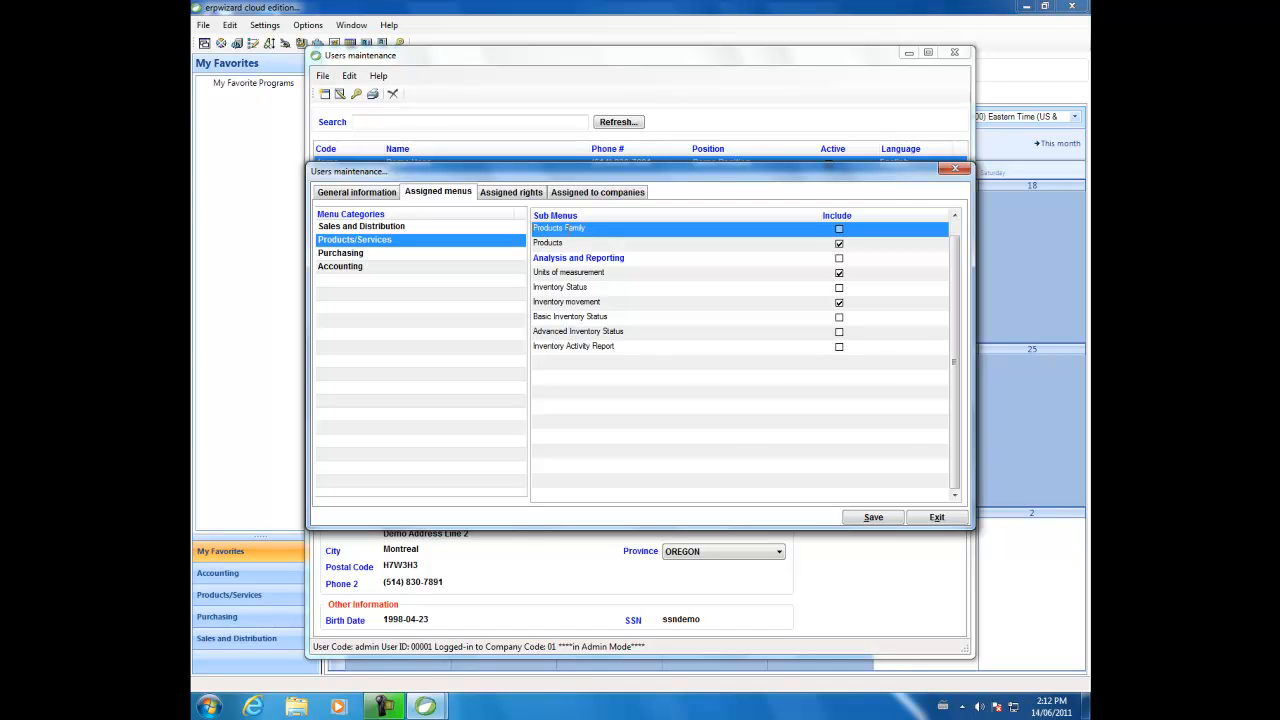
# Grant the user the rights for Payment Terms, Freight Terms, Ship Via, Province-States-Taxes and Currency
pyautogui.click(511, 192)
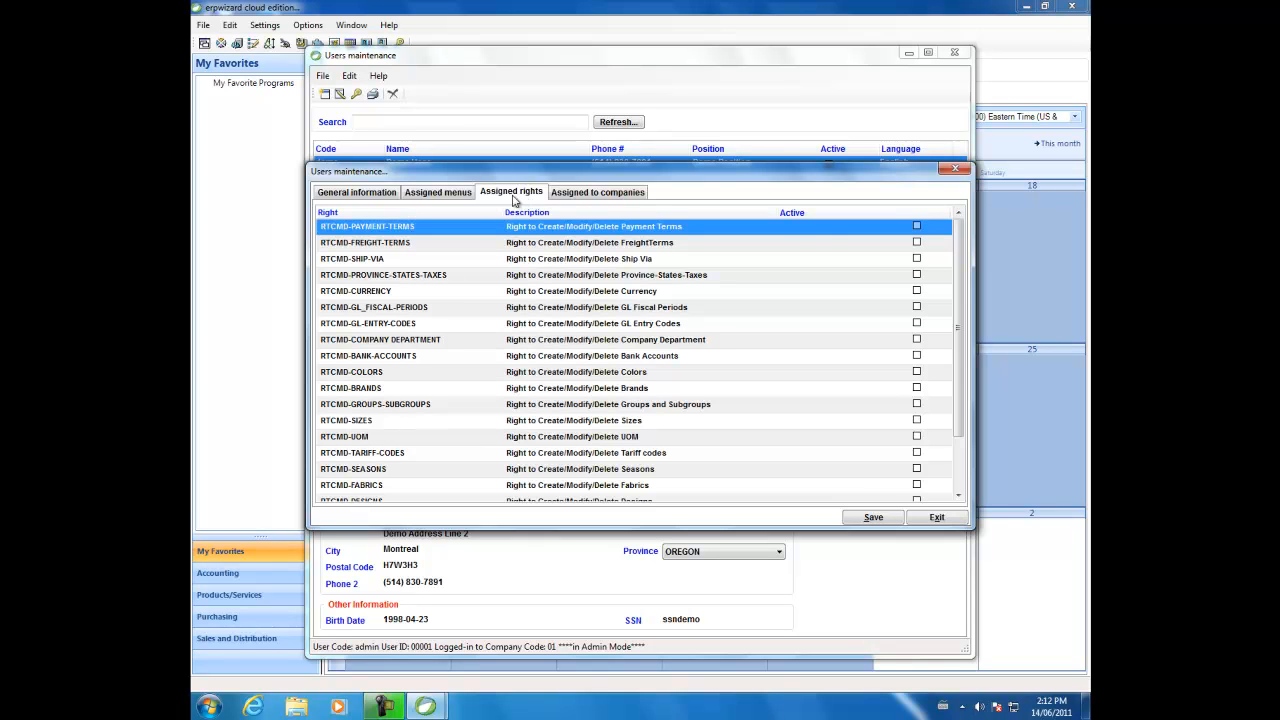
pyautogui.click(916, 226)
pyautogui.click(897, 244)
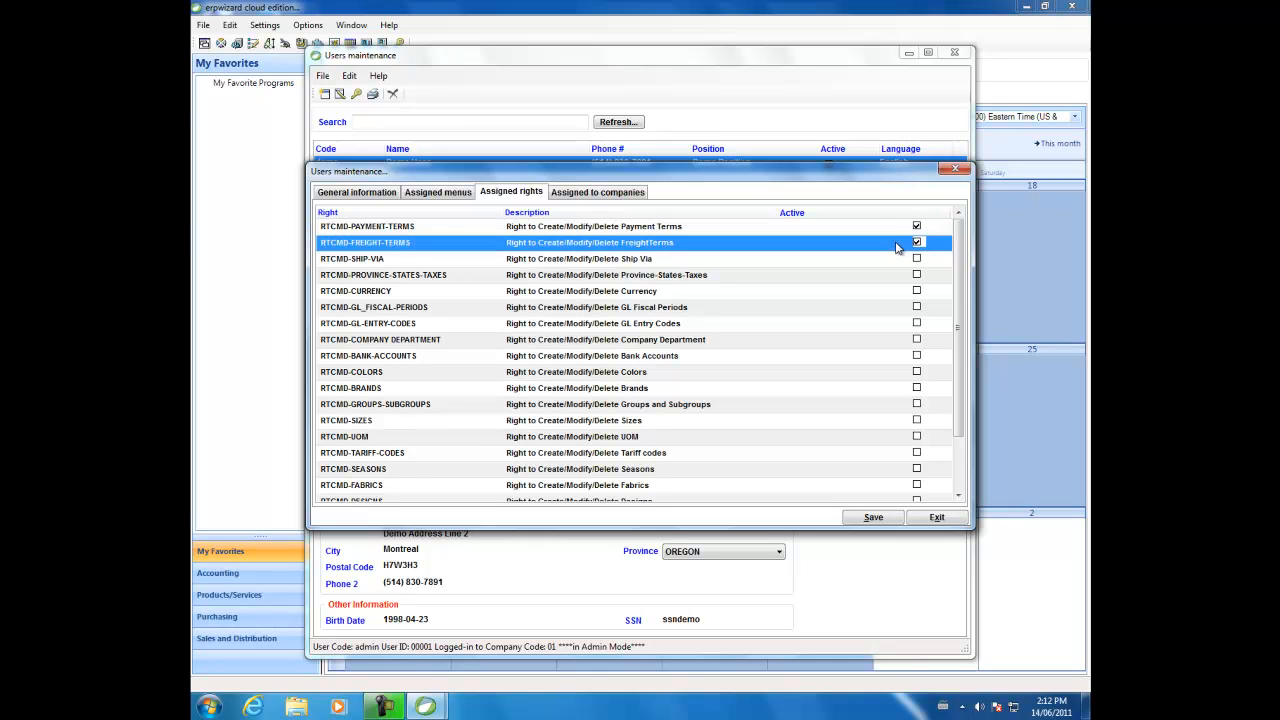
pyautogui.press('space')
pyautogui.press('Down')
pyautogui.press('space')
pyautogui.press('Down')
pyautogui.press('space')
pyautogui.press('Down')
pyautogui.press('space')
pyautogui.press('Down')
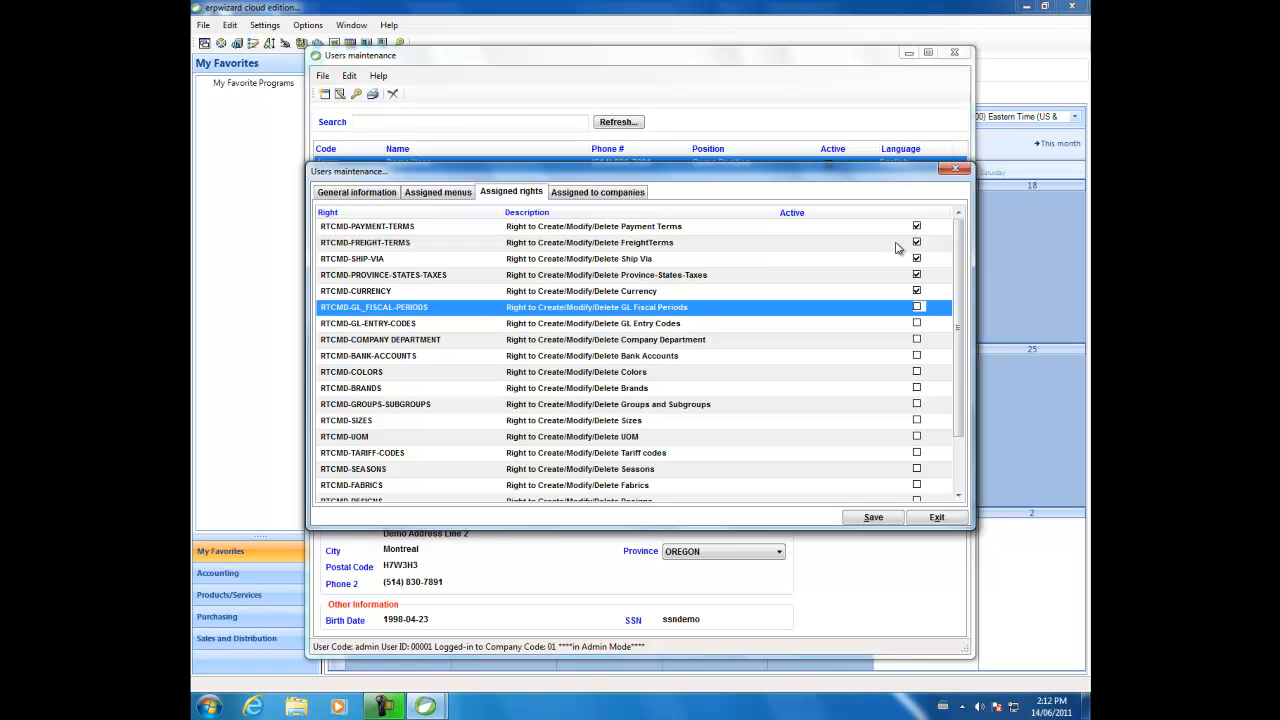
# Assign the new user to Test Company only, leaving Company 01 and Company # 2 unassigned
pyautogui.click(568, 195)
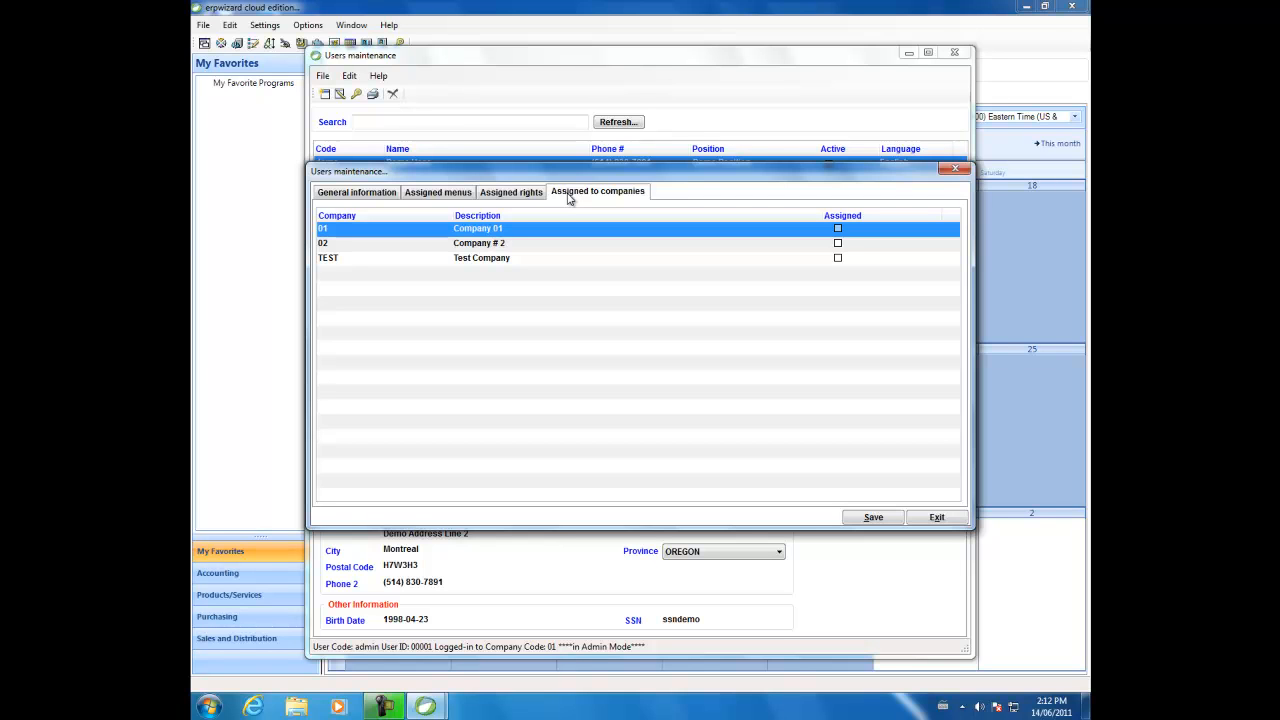
pyautogui.click(838, 258)
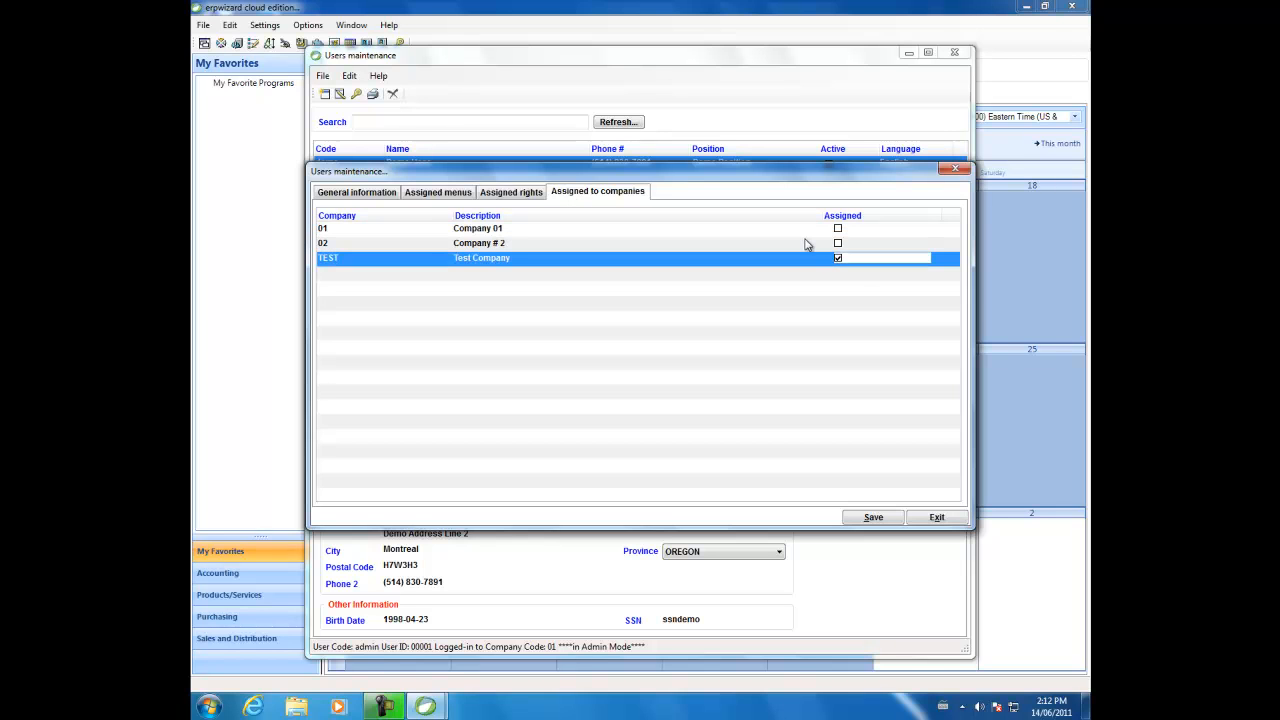
pyautogui.click(806, 244)
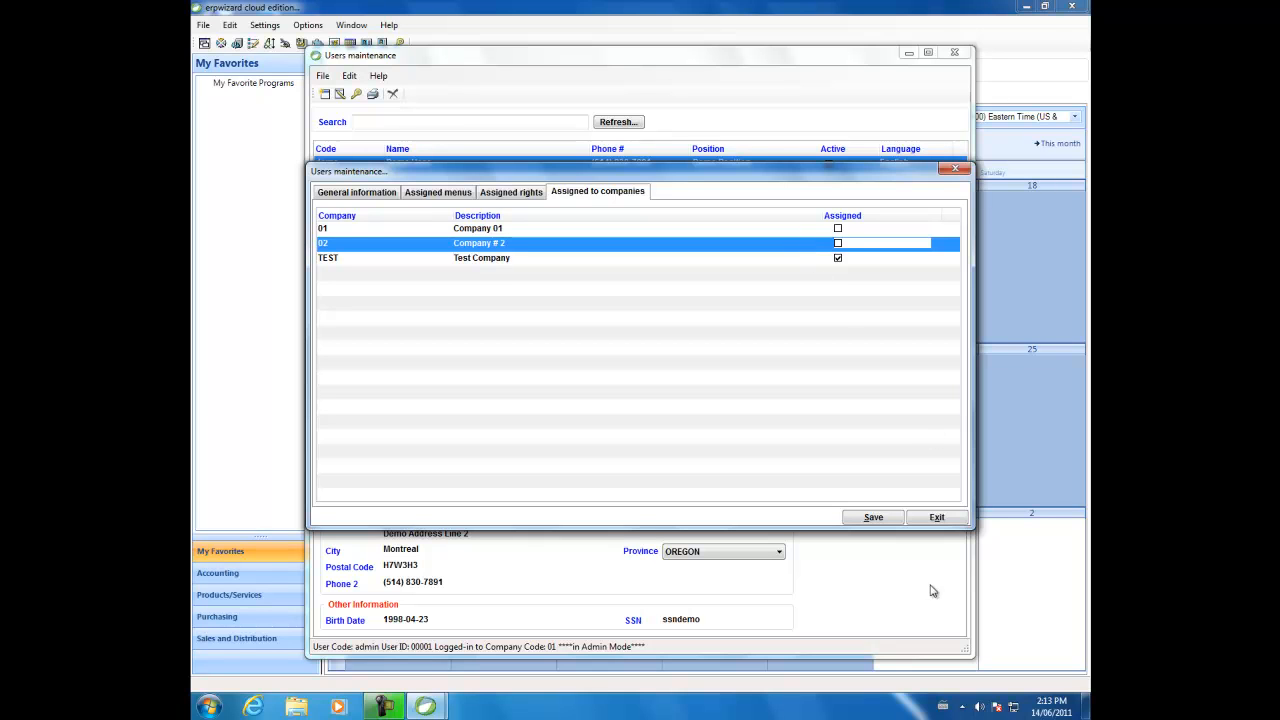
# Save and close the new user record, and refresh the users list
pyautogui.click(885, 520)
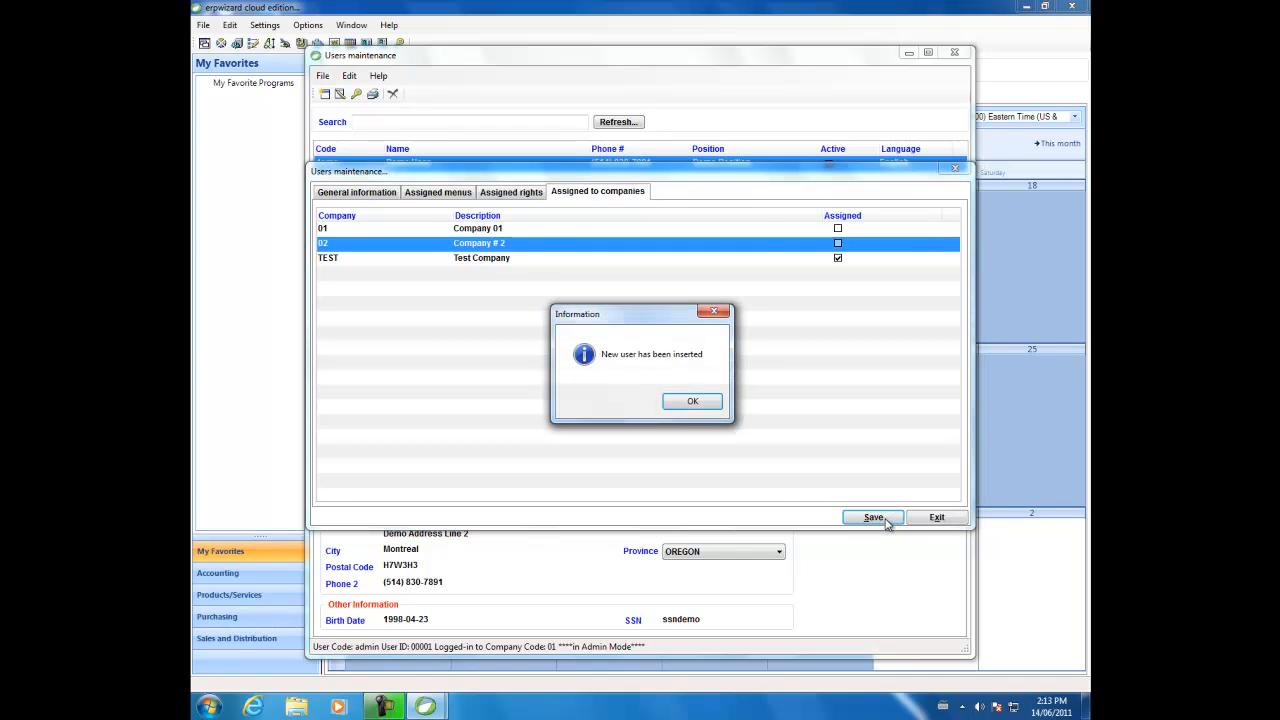
pyautogui.click(692, 403)
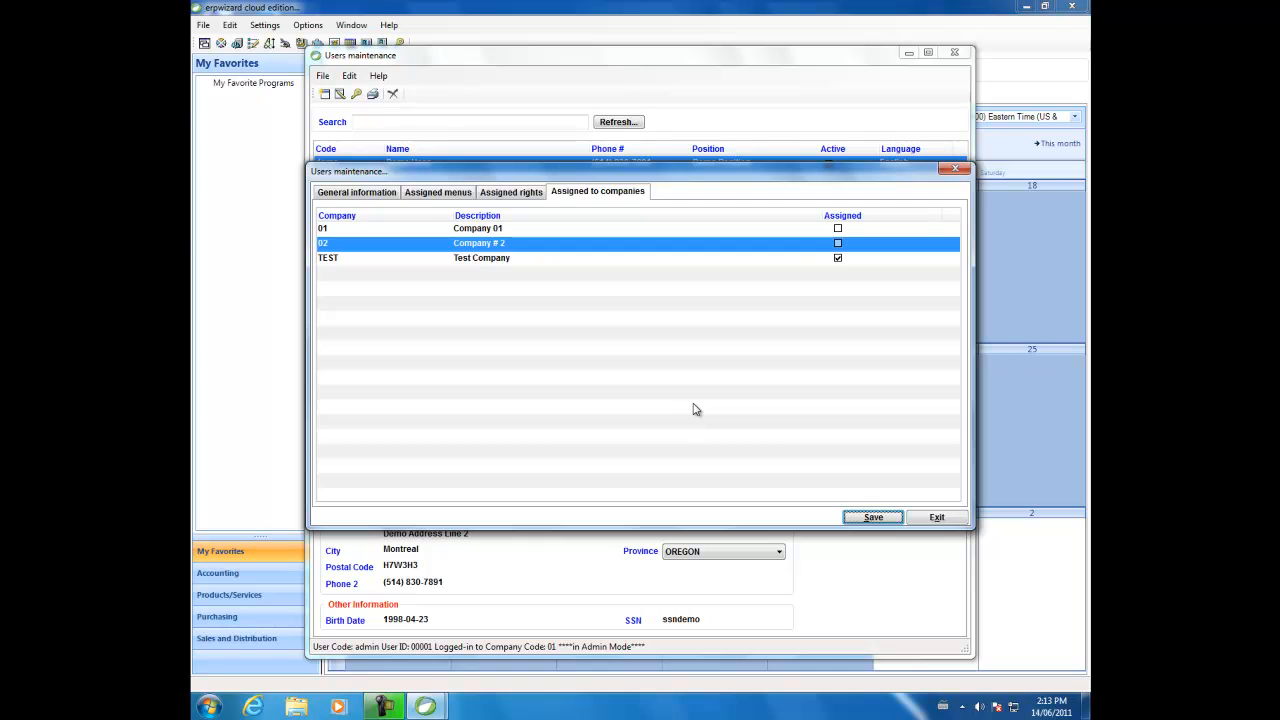
pyautogui.click(936, 517)
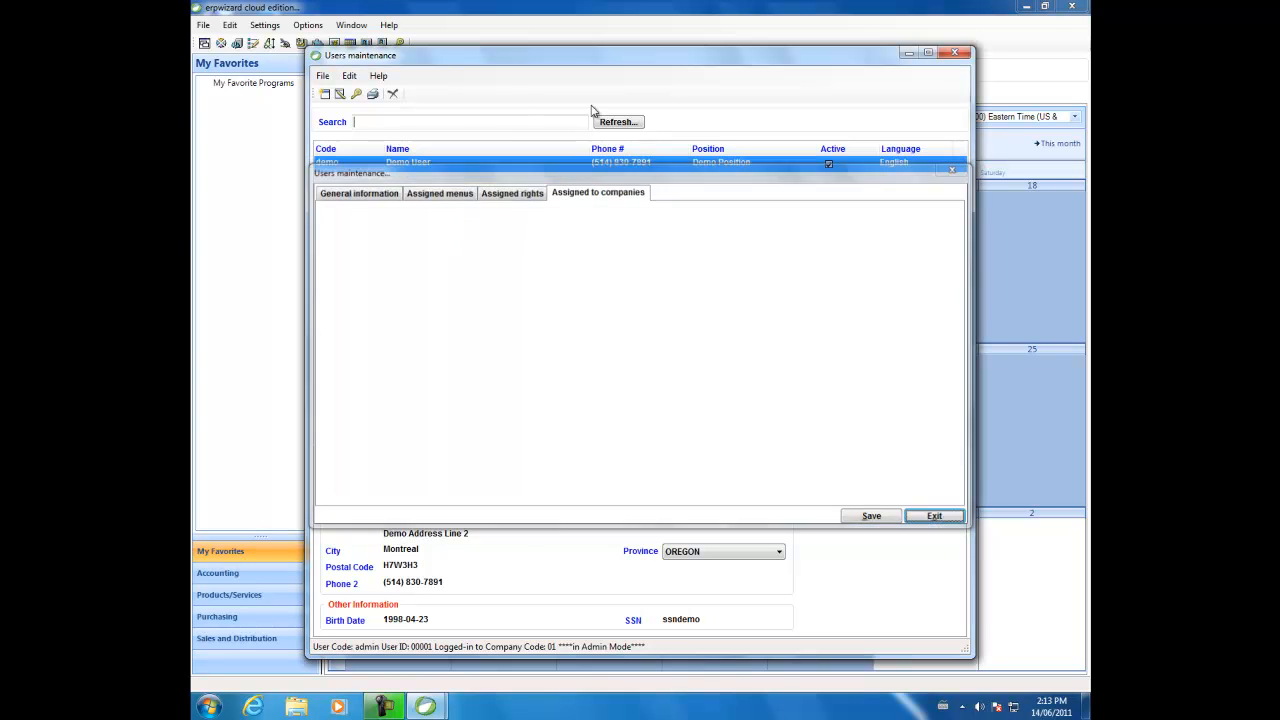
pyautogui.click(615, 122)
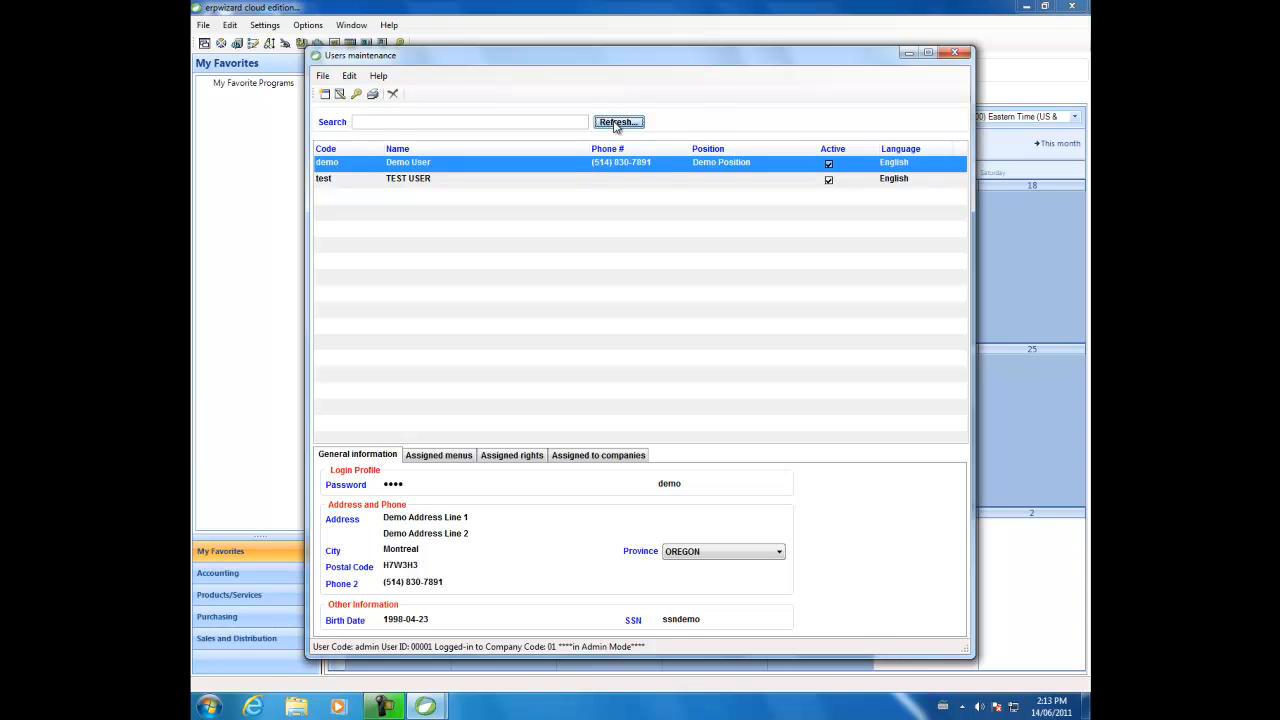
# Modify the test user to include the Master tables and Analysis and Reporting groups of Sales and Distribution, and save and close the record
pyautogui.rightClick(591, 179)
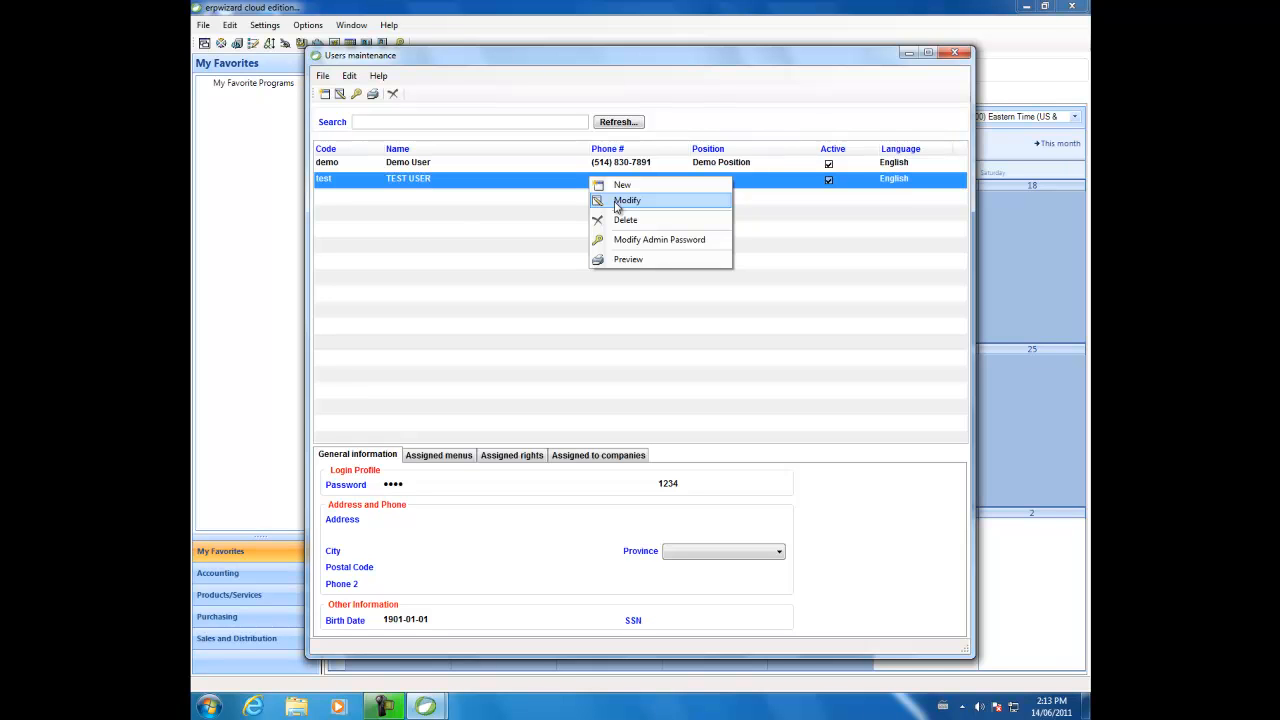
pyautogui.click(624, 201)
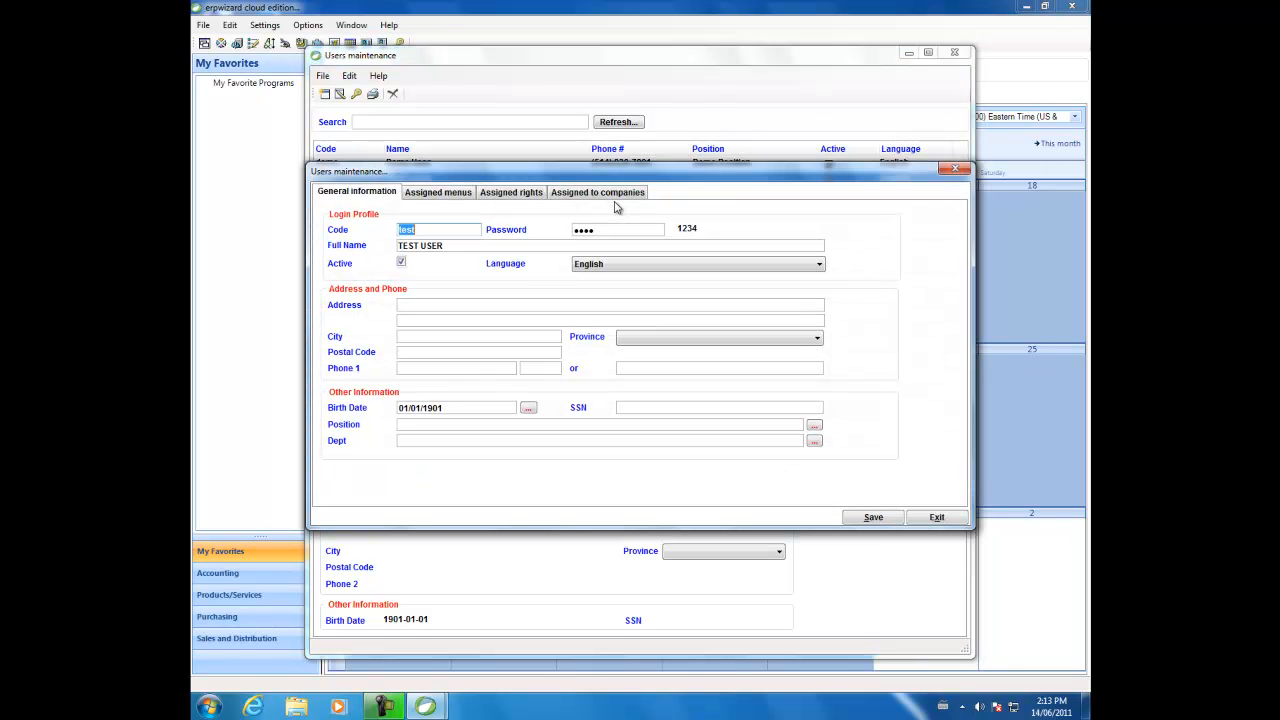
pyautogui.click(462, 199)
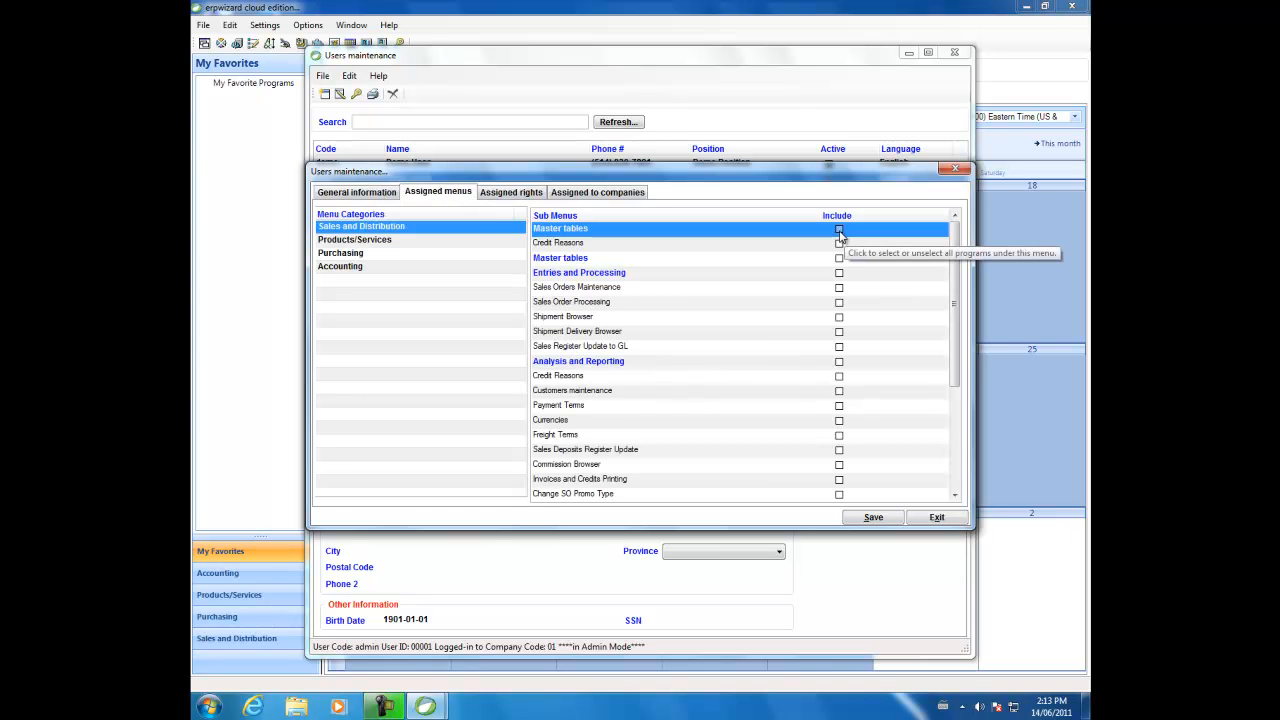
pyautogui.click(839, 229)
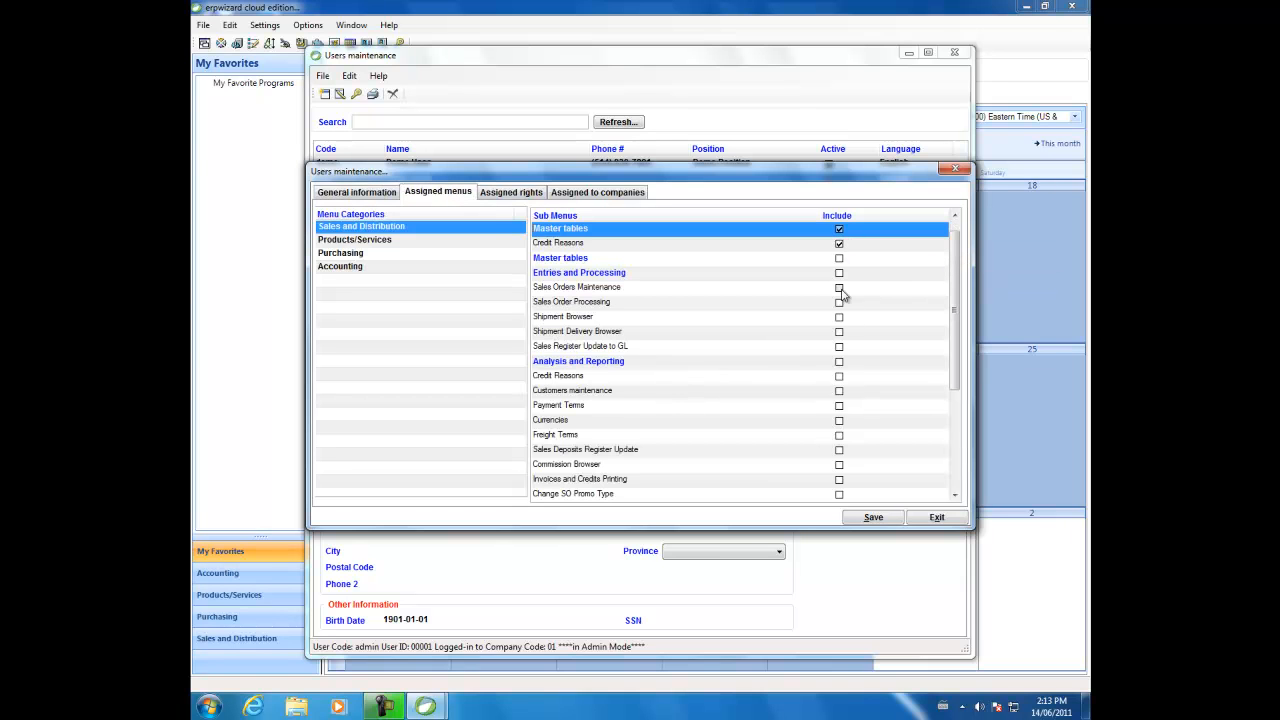
pyautogui.click(839, 361)
pyautogui.click(872, 517)
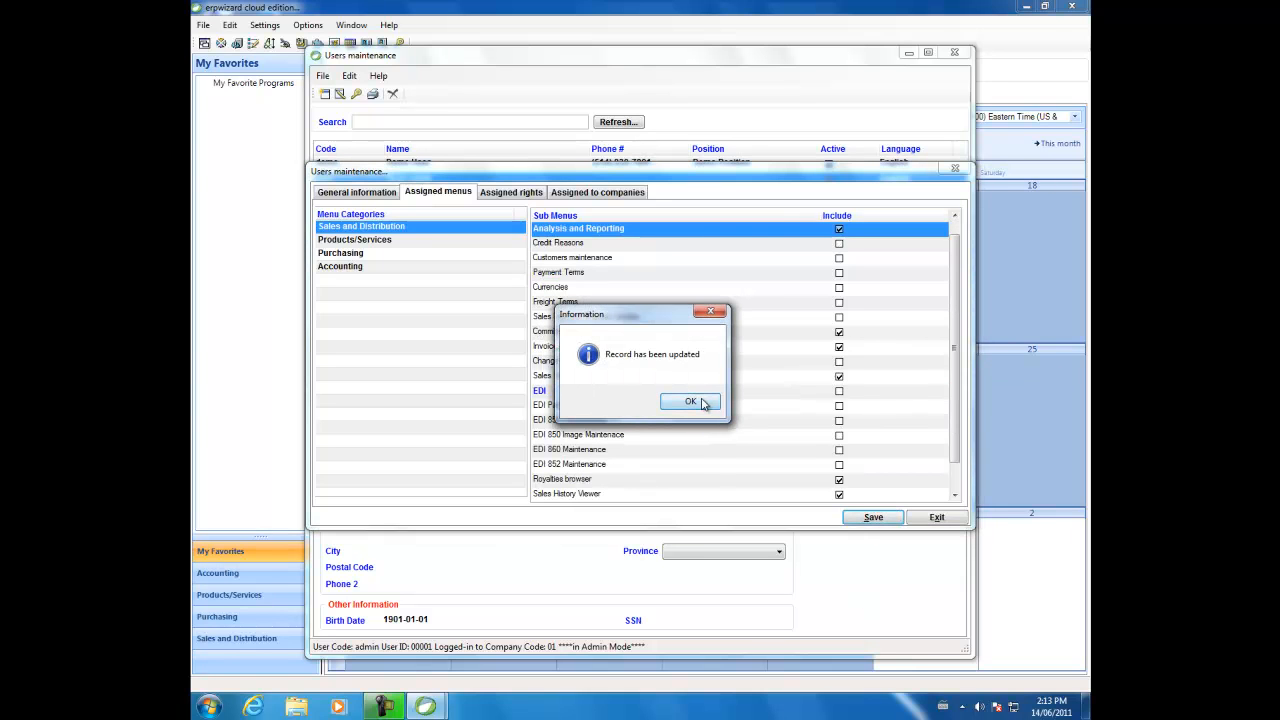
pyautogui.click(690, 401)
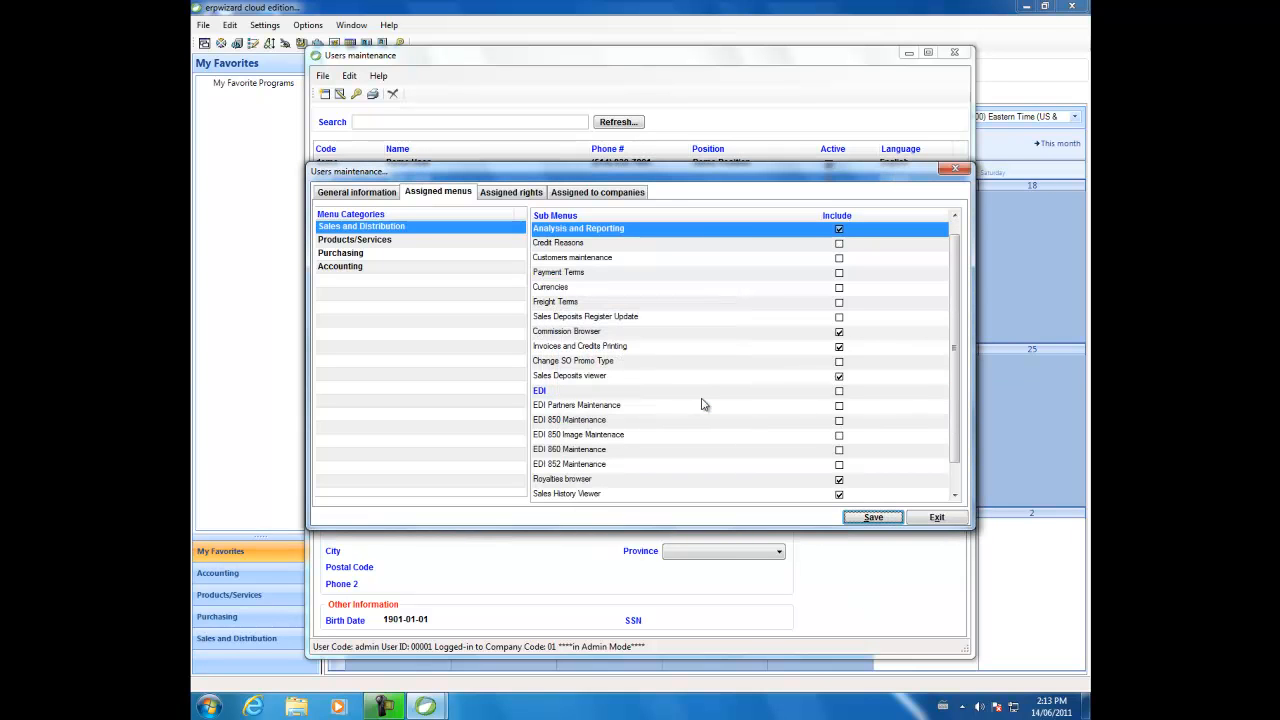
pyautogui.click(957, 522)
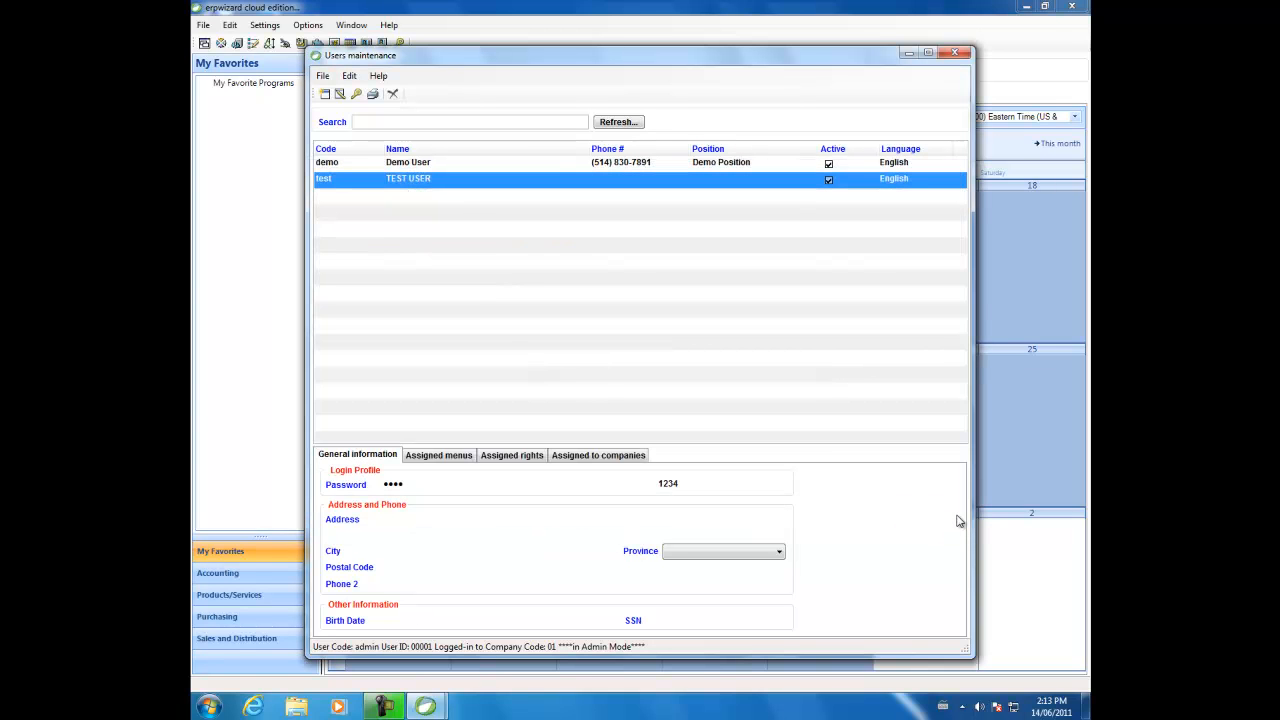